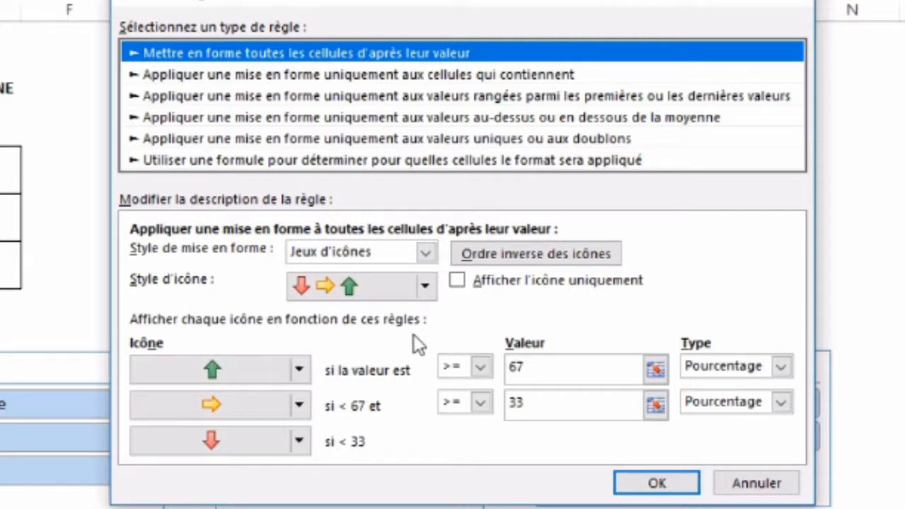
- Edit the Evolution cell's icon set rule to use Nombre types, with the green arrow for values > 0 and yellow for >= 0, and apply it
{"action": "left_click", "coordinate": [781, 366]}
{"action": "left_click", "coordinate": [761, 386]}
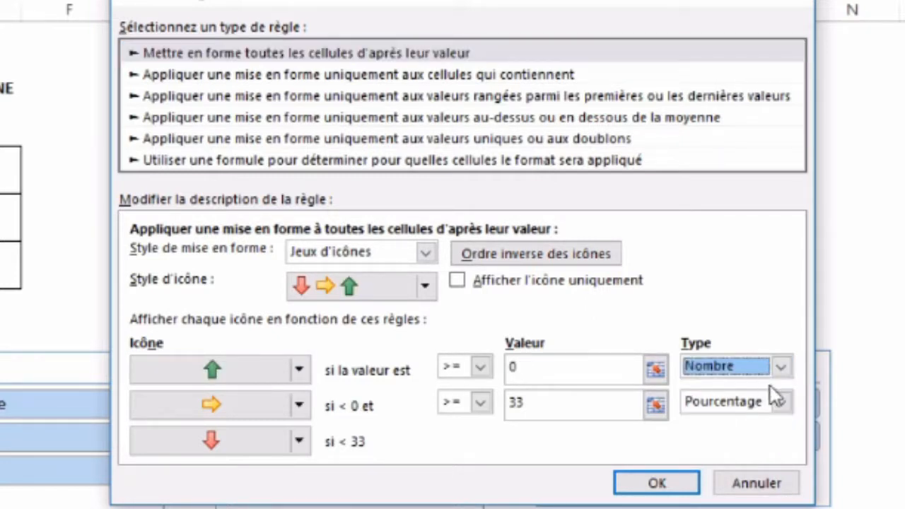
{"action": "left_click", "coordinate": [781, 401]}
{"action": "left_click", "coordinate": [755, 423]}
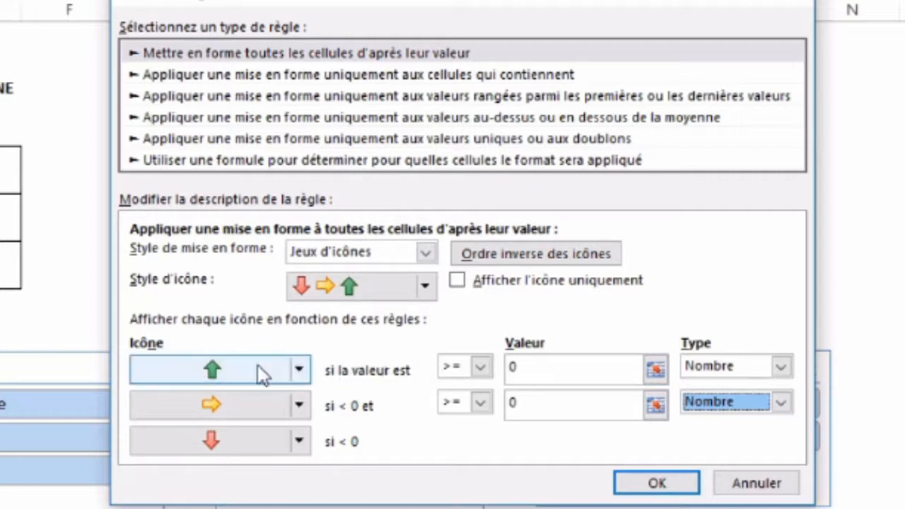
{"action": "left_click", "coordinate": [481, 366]}
{"action": "left_click", "coordinate": [458, 402]}
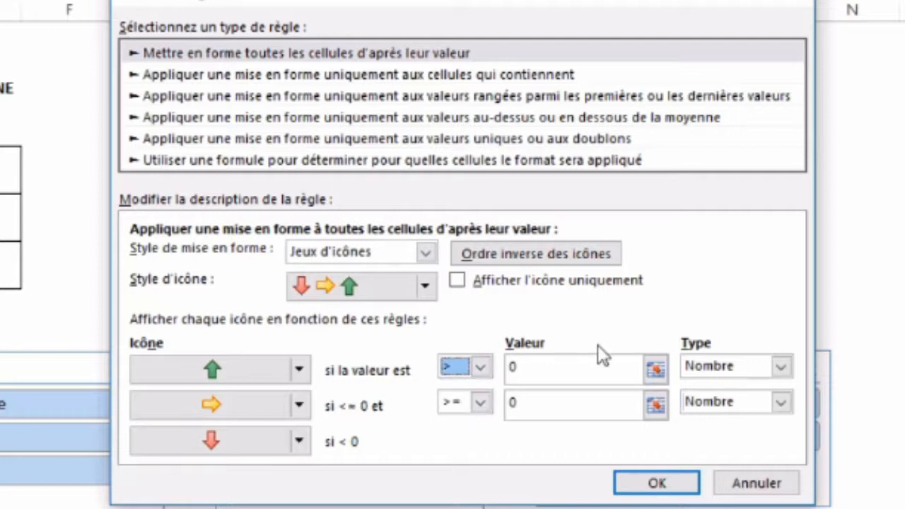
{"action": "left_click", "coordinate": [656, 485]}
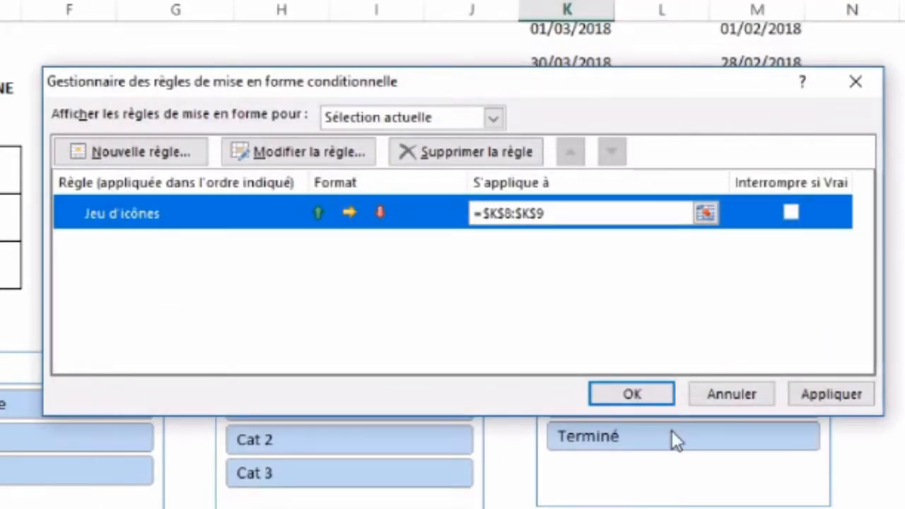
{"action": "left_click", "coordinate": [817, 393]}
{"action": "left_click", "coordinate": [621, 396]}
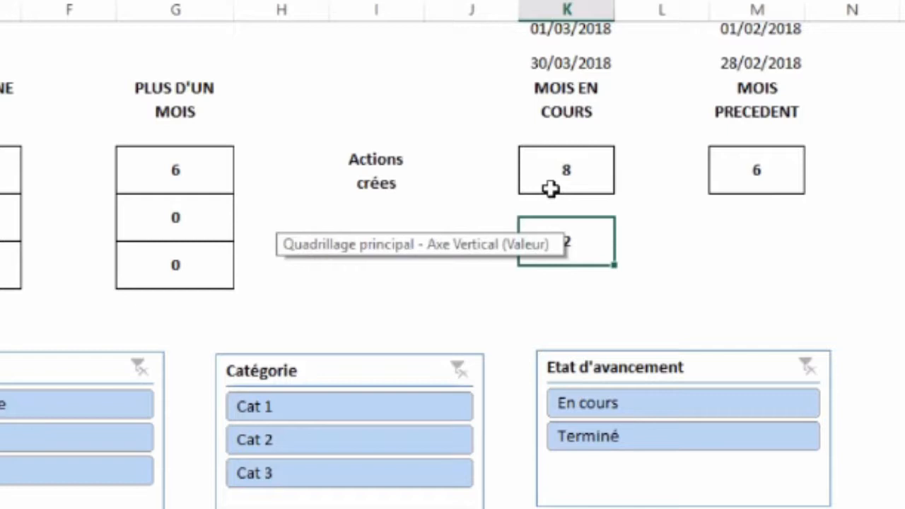
- Set the previous month's created actions to 9 to test the Evolution arrow
{"action": "left_click", "coordinate": [751, 163]}
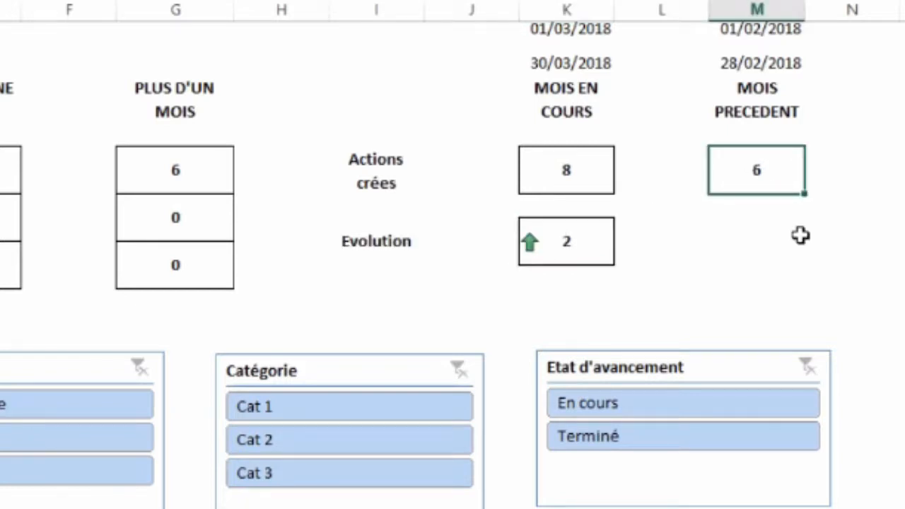
{"action": "type", "text": "9"}
{"action": "key", "text": "Left"}
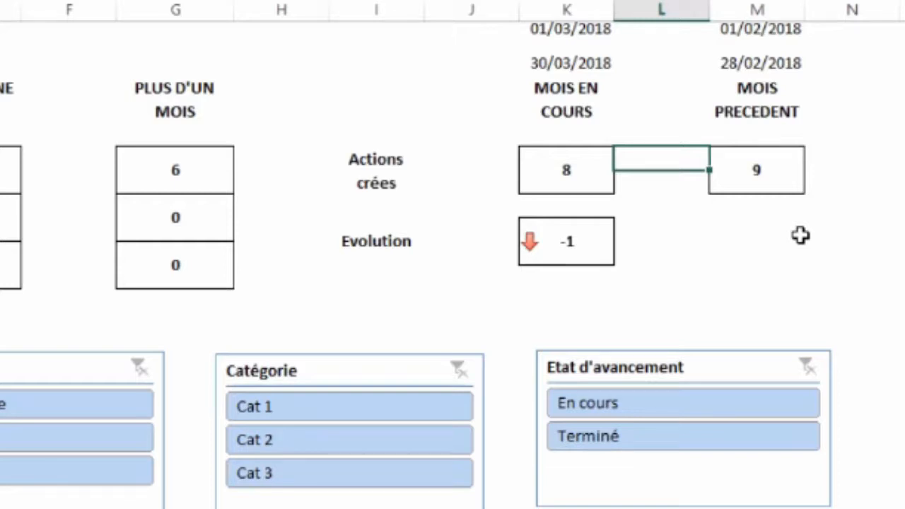
{"action": "key", "text": "Right"}
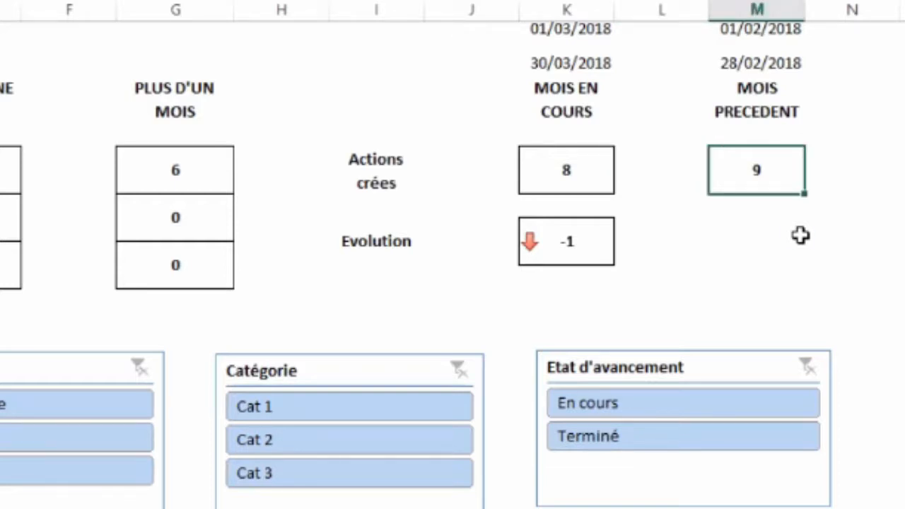
- Undo the test value entered for the previous month's created actions
{"action": "key", "text": "ctrl+z"}
{"action": "key", "text": "Left"}
{"action": "key", "text": "Left"}
{"action": "key", "text": "Down"}
{"action": "key", "text": "Down"}
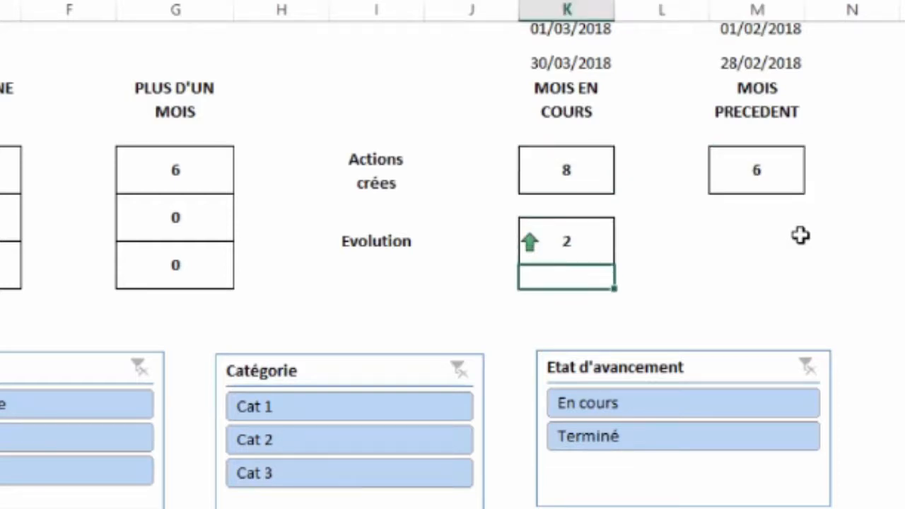
{"action": "key", "text": "Up"}
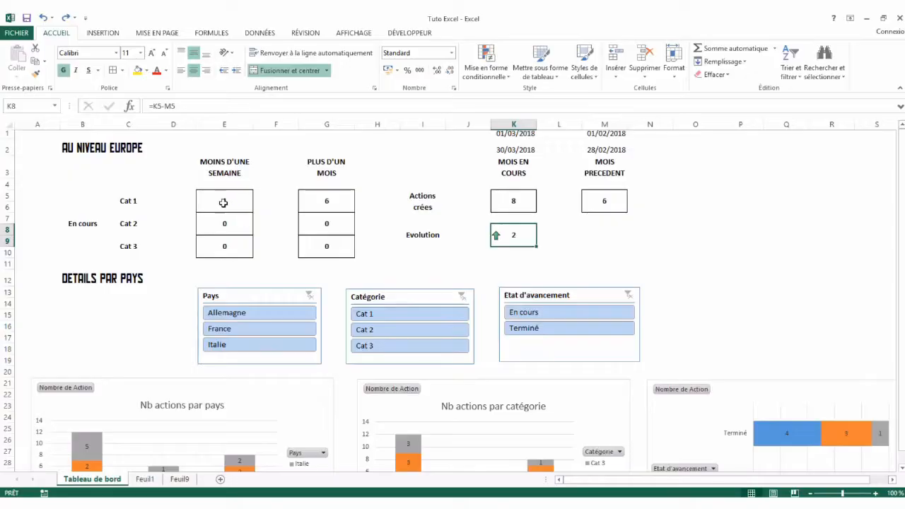
- Apply green gradient data bars to the three category counts under MOINS D'UNE SEMAINE
{"action": "left_click_drag", "start_coordinate": [222, 202], "coordinate": [220, 250]}
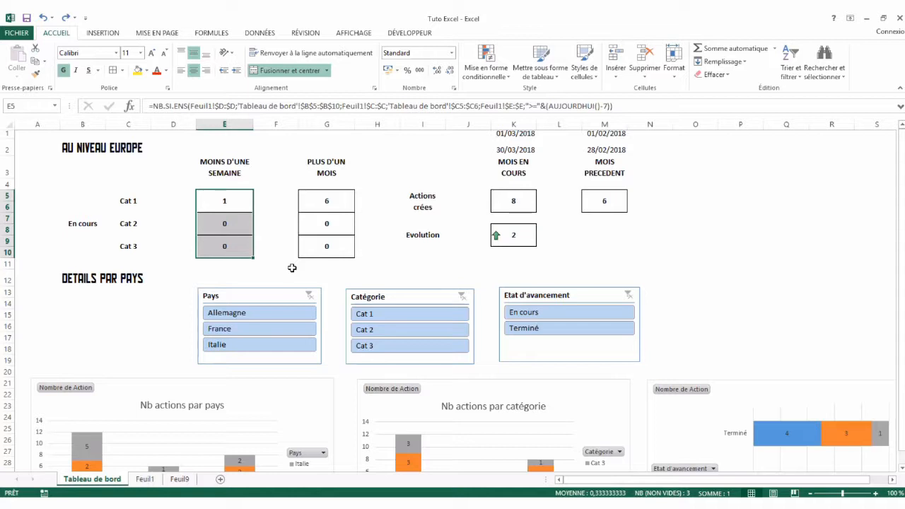
{"action": "left_click", "coordinate": [491, 75]}
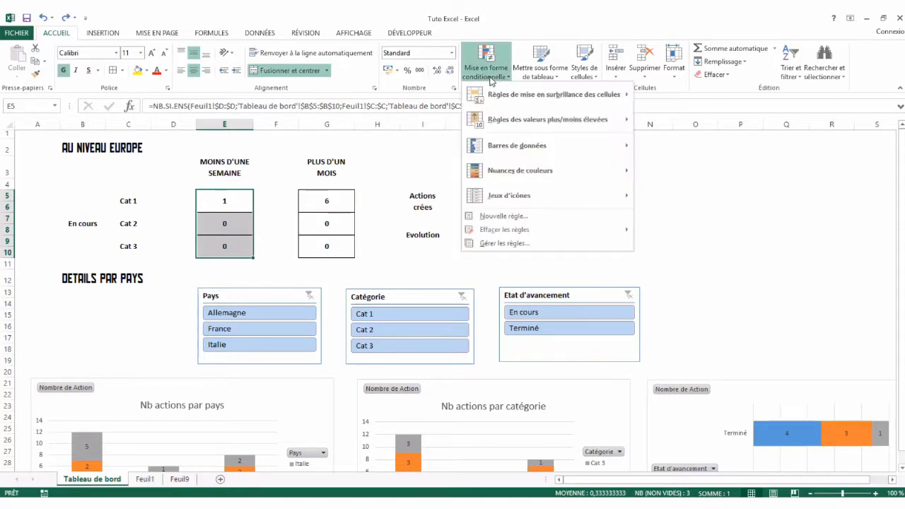
{"action": "mouse_move", "coordinate": [285, 204]}
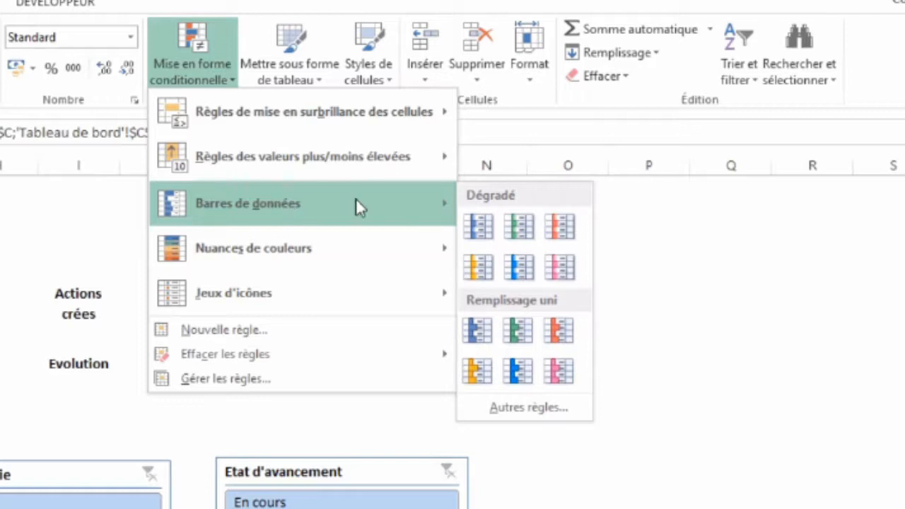
{"action": "left_click", "coordinate": [518, 225]}
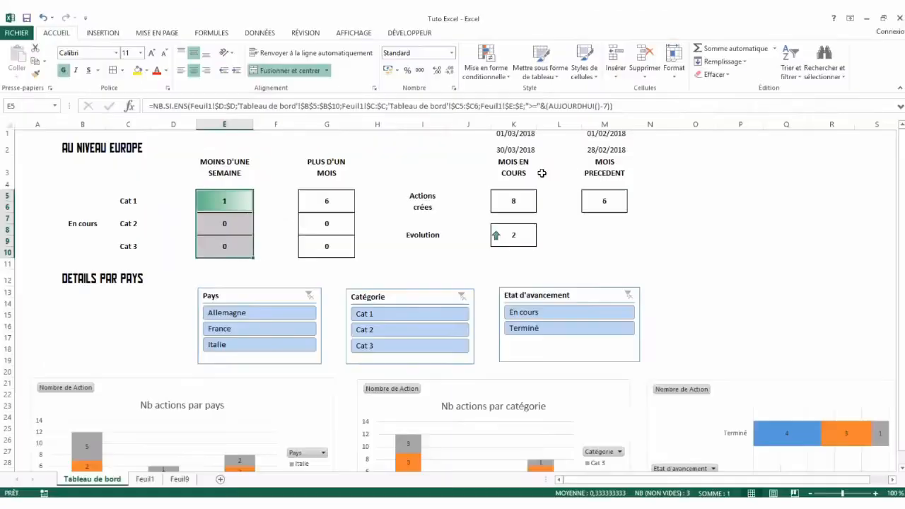
{"action": "left_click", "coordinate": [270, 212]}
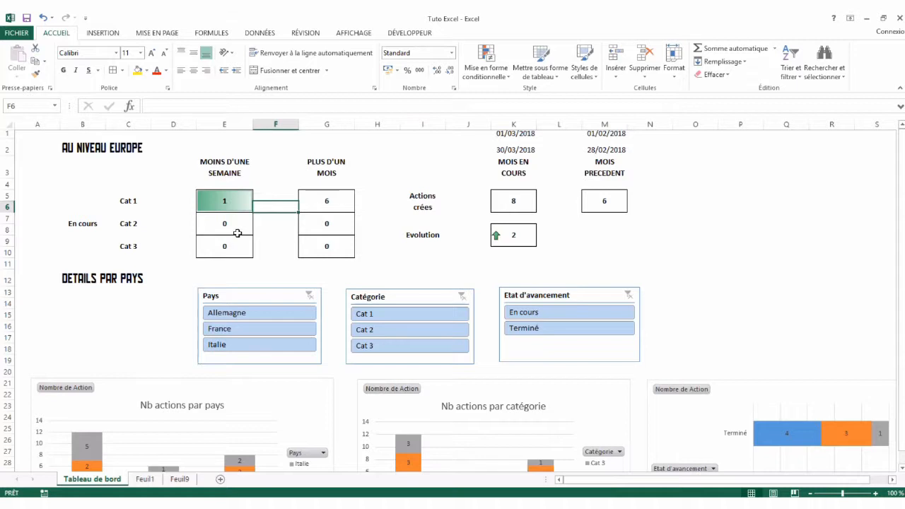
- Test the data bars by entering 9 for Cat 3 and 5 for Cat 2 under MOINS D'UNE SEMAINE
{"action": "left_click", "coordinate": [242, 224]}
{"action": "left_click", "coordinate": [243, 203]}
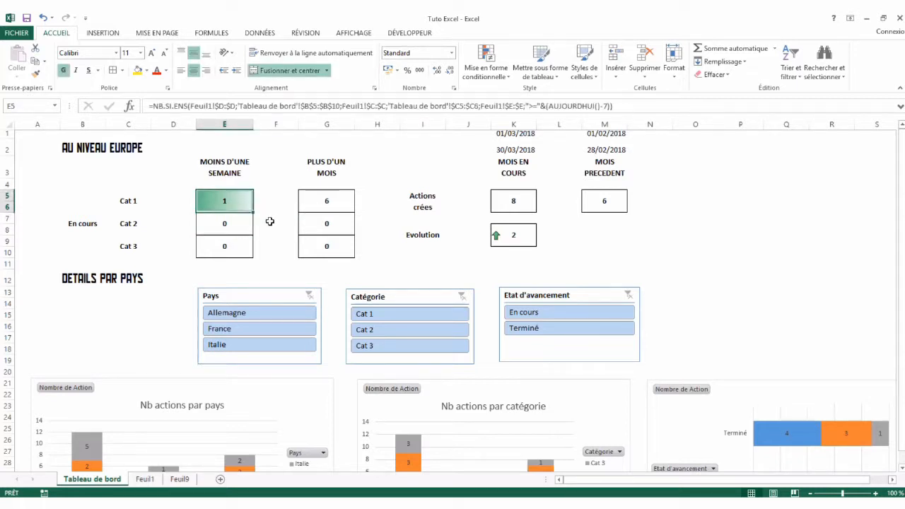
{"action": "left_click", "coordinate": [232, 244]}
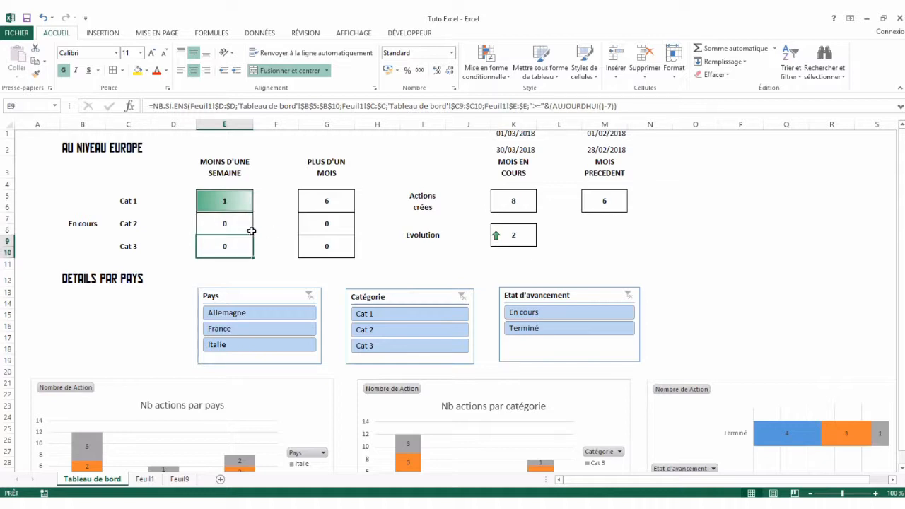
{"action": "type", "text": "9"}
{"action": "key", "text": "Up"}
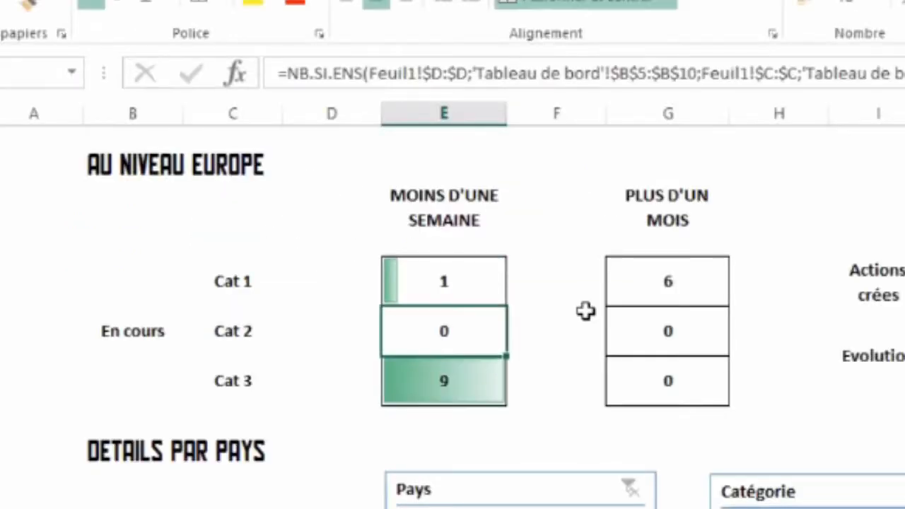
{"action": "type", "text": "5"}
{"action": "key", "text": "Up"}
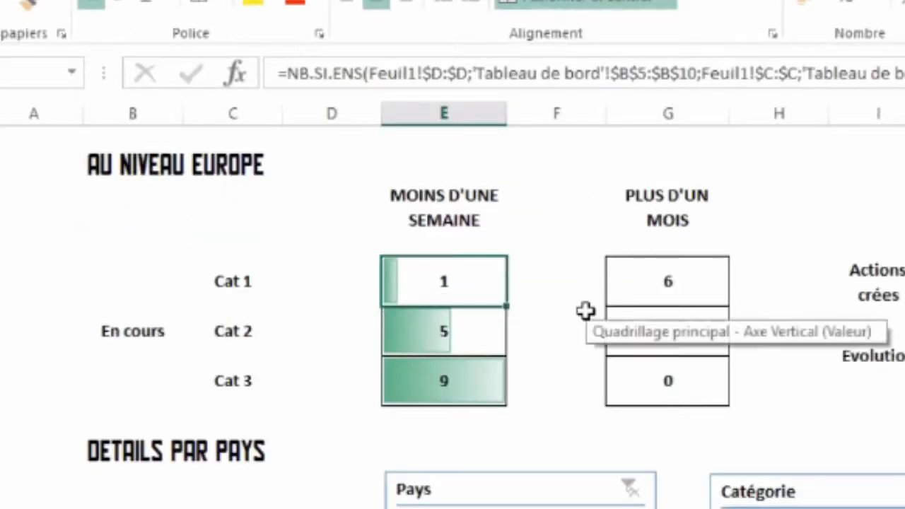
- Undo both test values entered under MOINS D'UNE SEMAINE
{"action": "key", "text": "Down"}
{"action": "key", "text": "Down"}
{"action": "key", "text": "Down"}
{"action": "key", "text": "Right"}
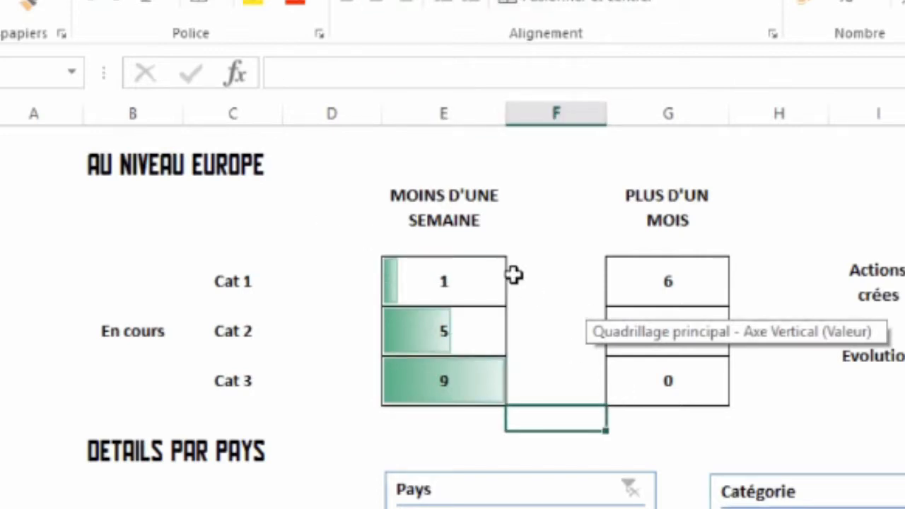
{"action": "key", "text": "ctrl+z"}
{"action": "key", "text": "ctrl+z"}
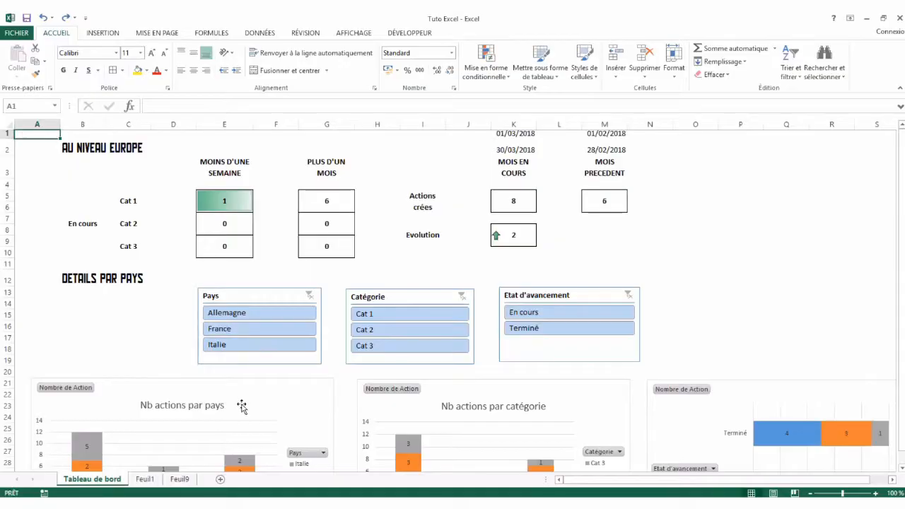
- Start a formula-based conditional formatting rule for the whole table on sheet Feuil9, using the formula =$D1="Terminé"
{"action": "left_click", "coordinate": [182, 482]}
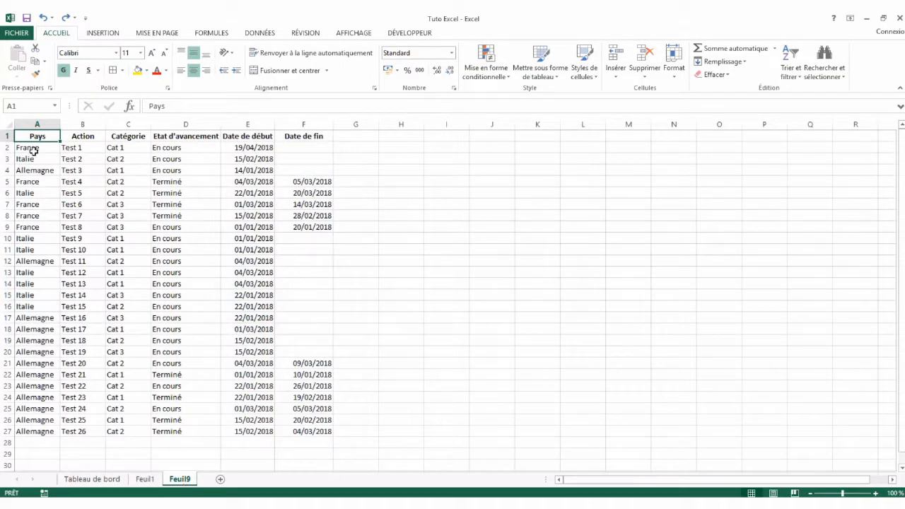
{"action": "key", "text": "ctrl+a"}
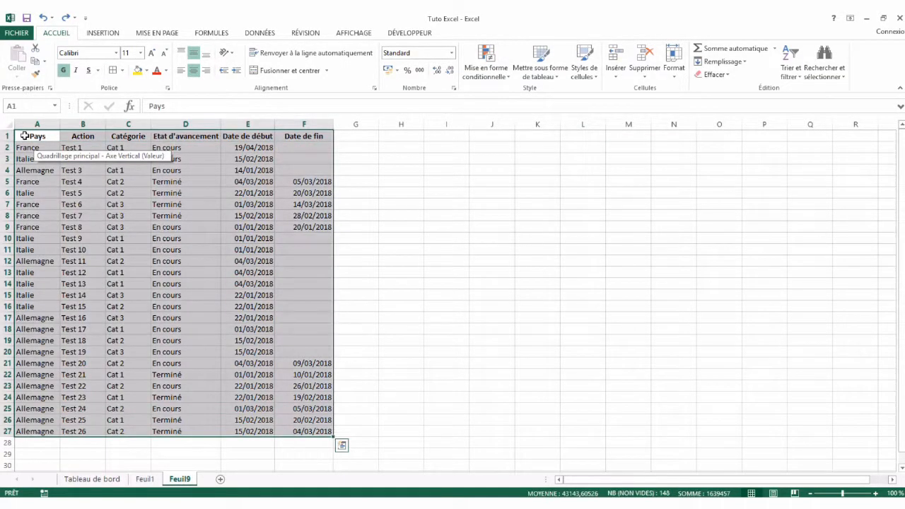
{"action": "left_click", "coordinate": [488, 74]}
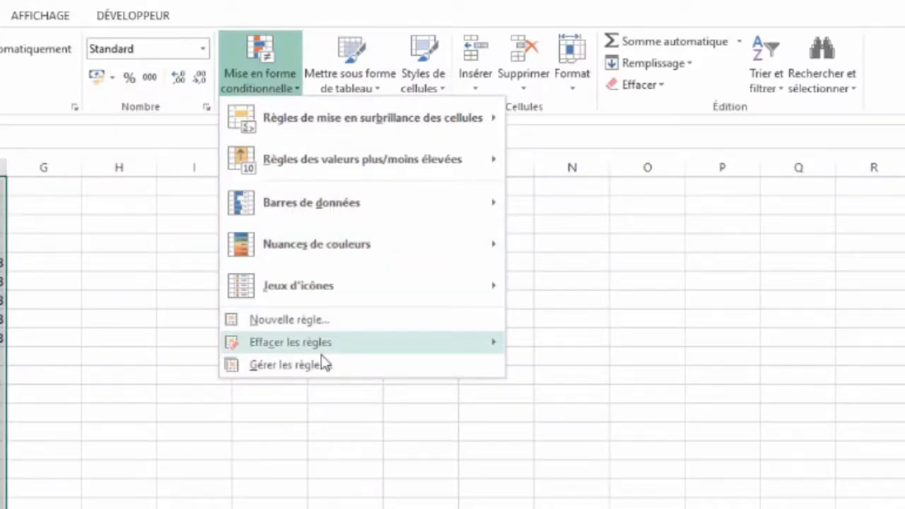
{"action": "left_click", "coordinate": [318, 324]}
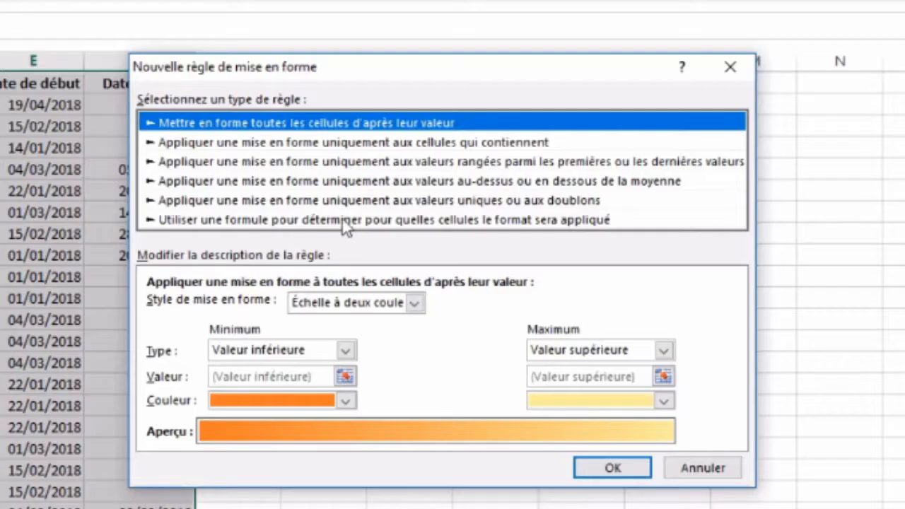
{"action": "left_click", "coordinate": [142, 305]}
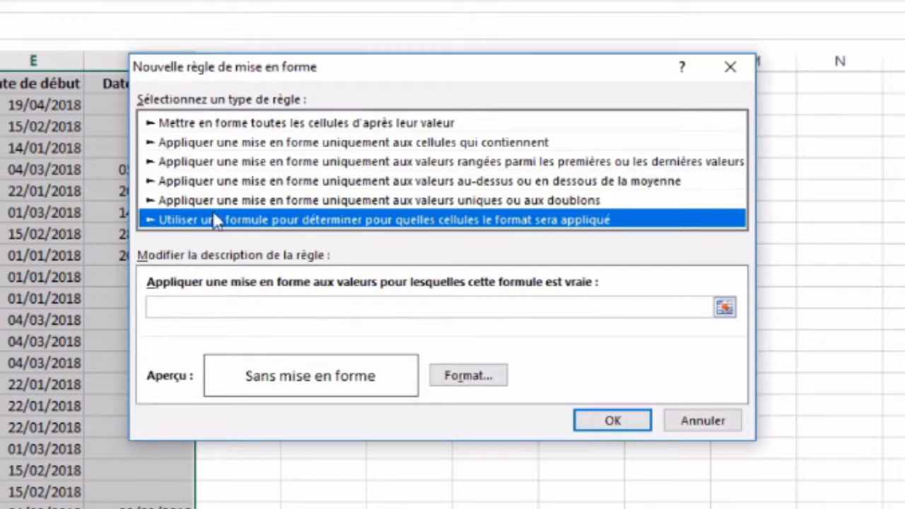
{"action": "left_click", "coordinate": [258, 312]}
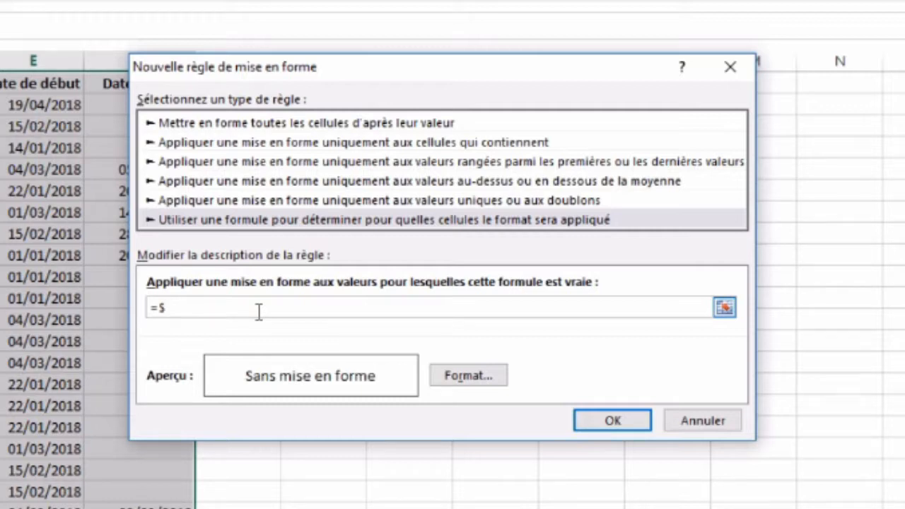
{"action": "type", "text": "D1=\"Terminé"}
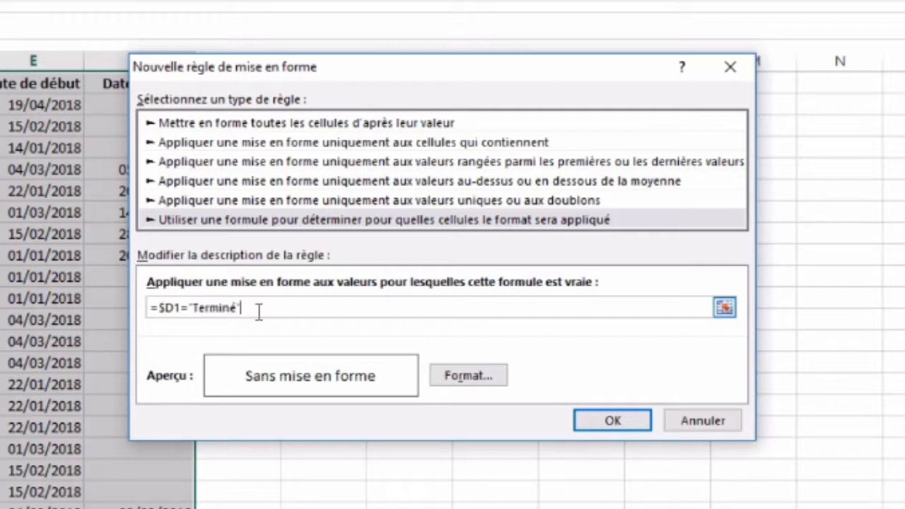
- Give the Terminé rule a light green background fill and apply it to the table
{"action": "left_click", "coordinate": [469, 381]}
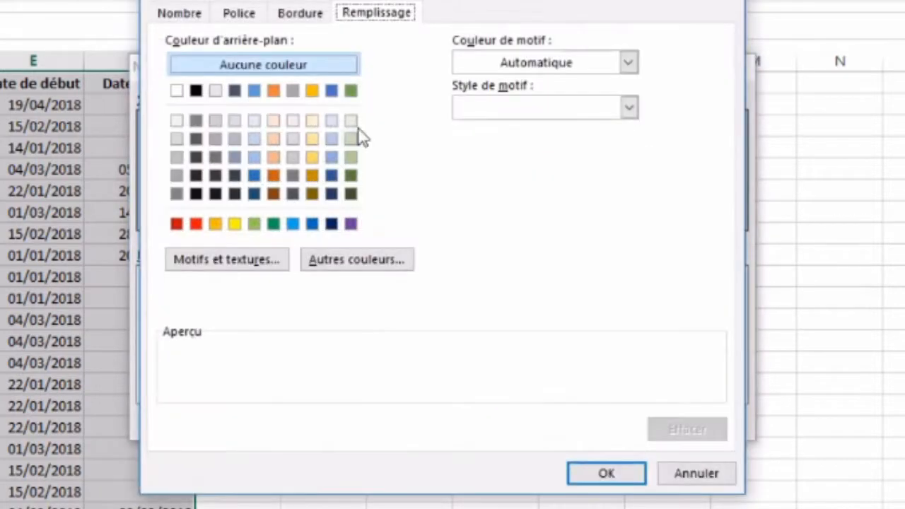
{"action": "left_click", "coordinate": [254, 224]}
{"action": "left_click", "coordinate": [600, 475]}
{"action": "left_click", "coordinate": [629, 423]}
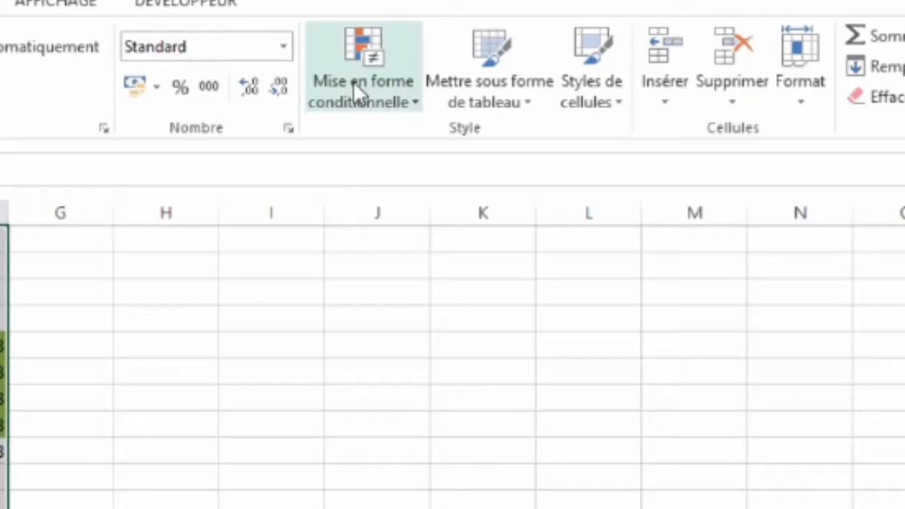
- Create a second formula-based formatting rule for the table with =ET($D1="En cours";$C1="Cat 1")
{"action": "left_click", "coordinate": [481, 68]}
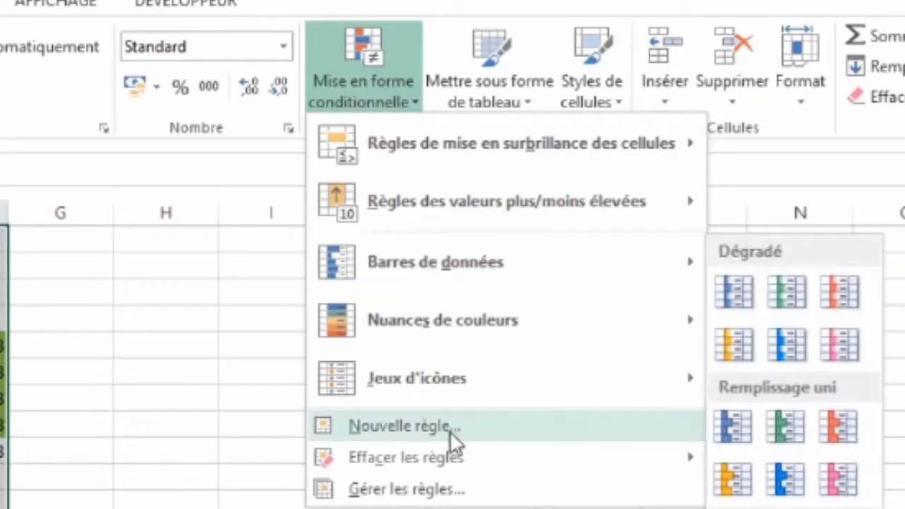
{"action": "left_click", "coordinate": [449, 430]}
{"action": "left_click", "coordinate": [253, 225]}
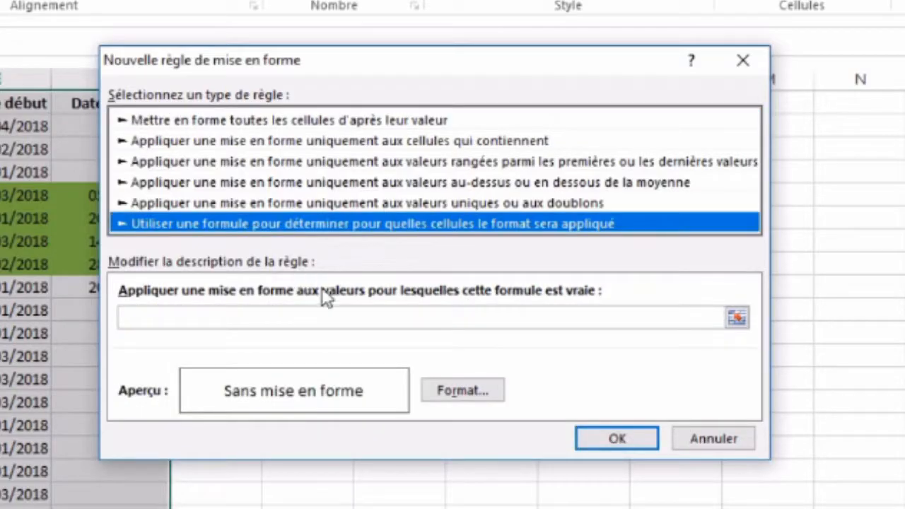
{"action": "left_click", "coordinate": [286, 316]}
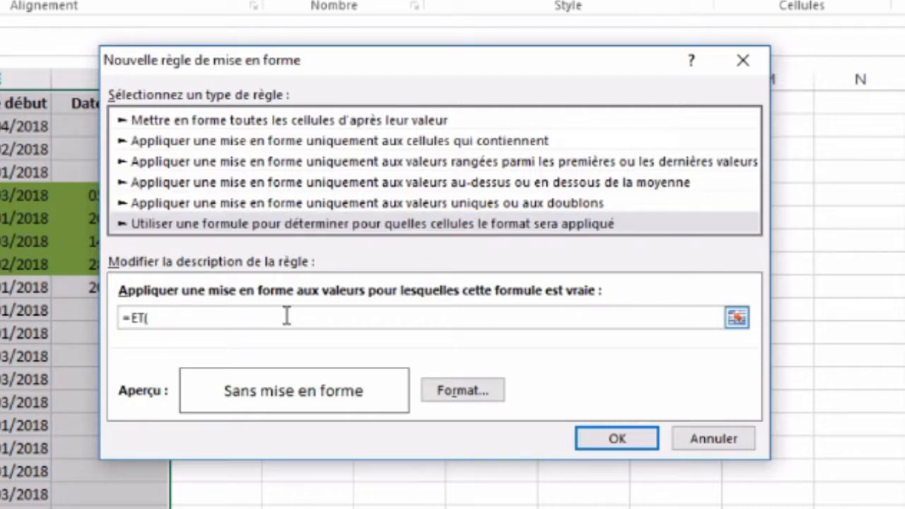
{"action": "type", "text": "=ET($D1=\"En cours\";$"}
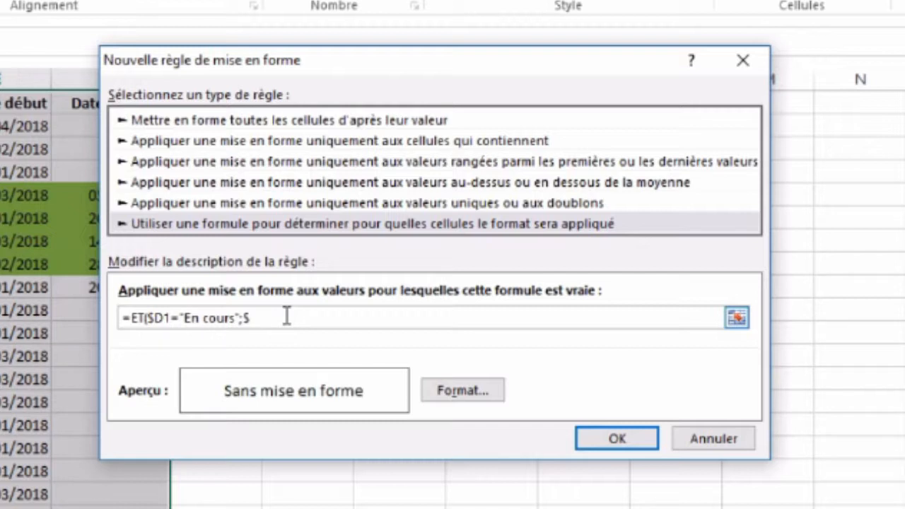
{"action": "type", "text": "C1=\"Cot 1"}
- Give the En cours and Cat 1 rule a yellow background fill, apply it and deselect the table
{"action": "left_click", "coordinate": [476, 391]}
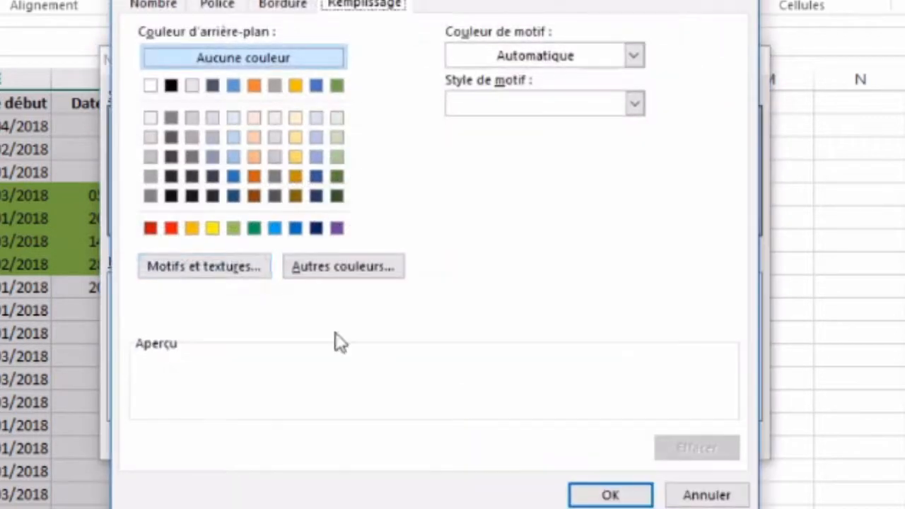
{"action": "left_click", "coordinate": [212, 227]}
{"action": "left_click", "coordinate": [601, 493]}
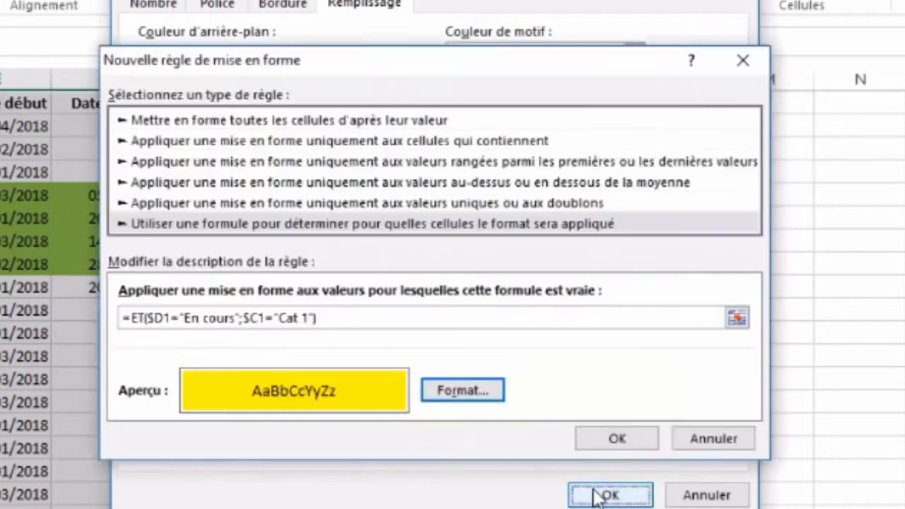
{"action": "left_click", "coordinate": [625, 436]}
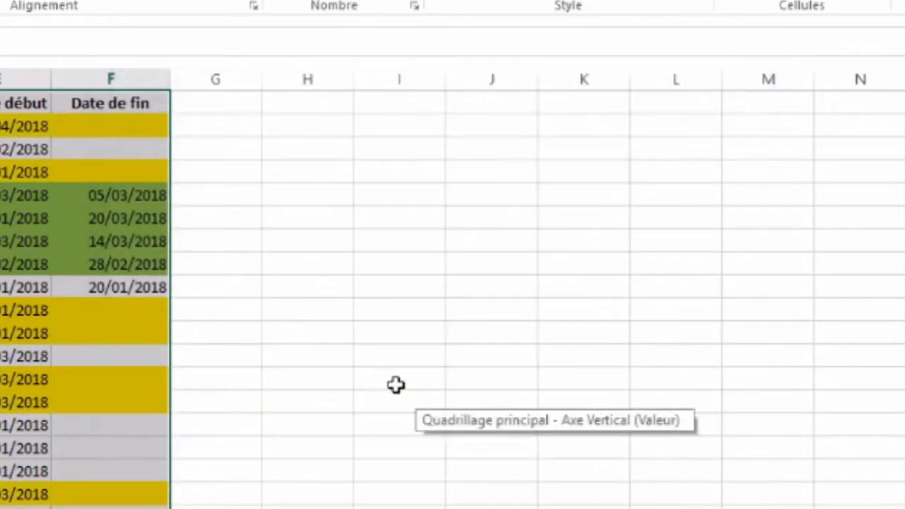
{"action": "left_click", "coordinate": [762, 221]}
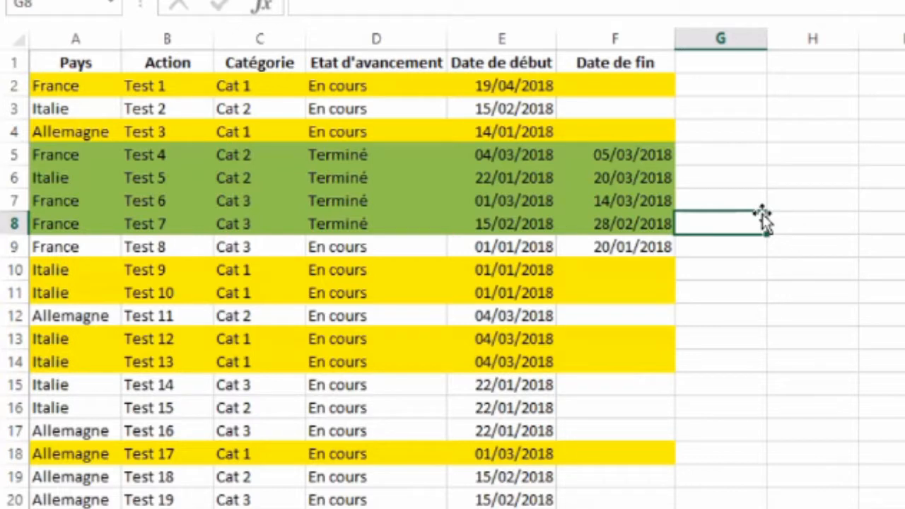